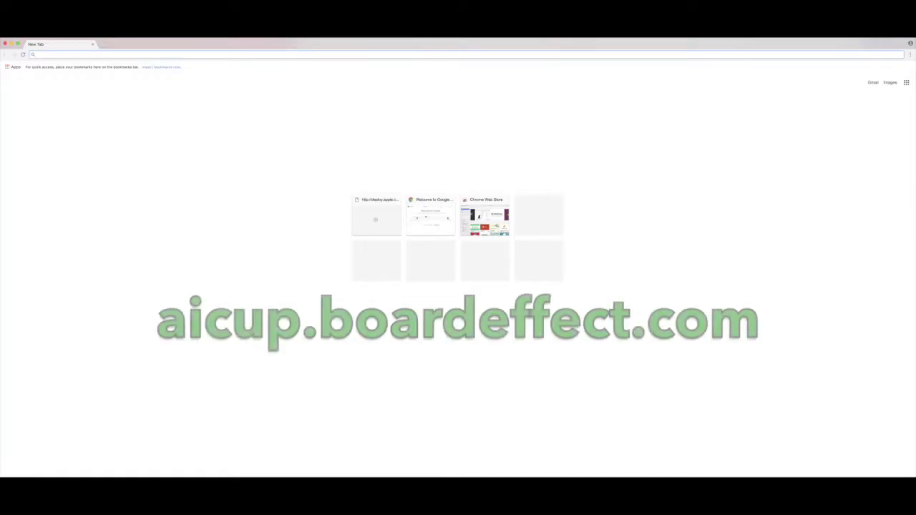
Enter the aicup.boardeffect address in Chrome's address bar.
text(aicu)
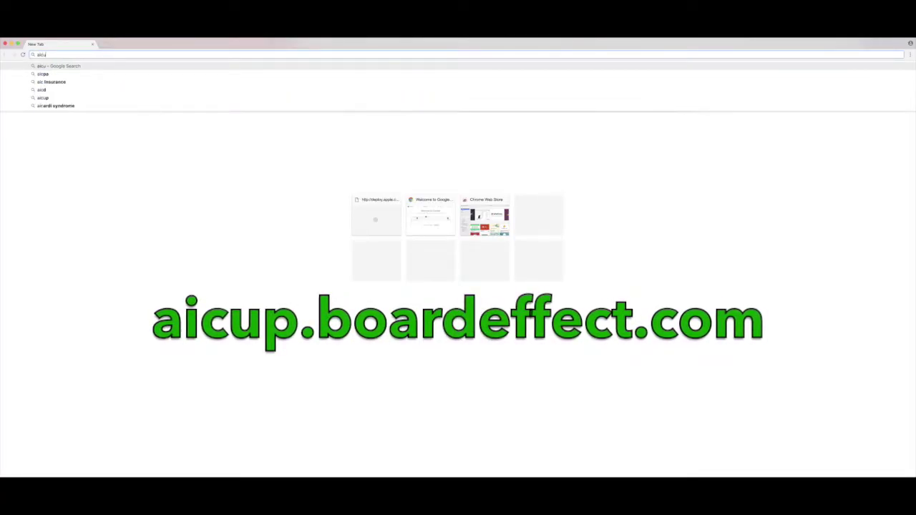
text(p.boar)
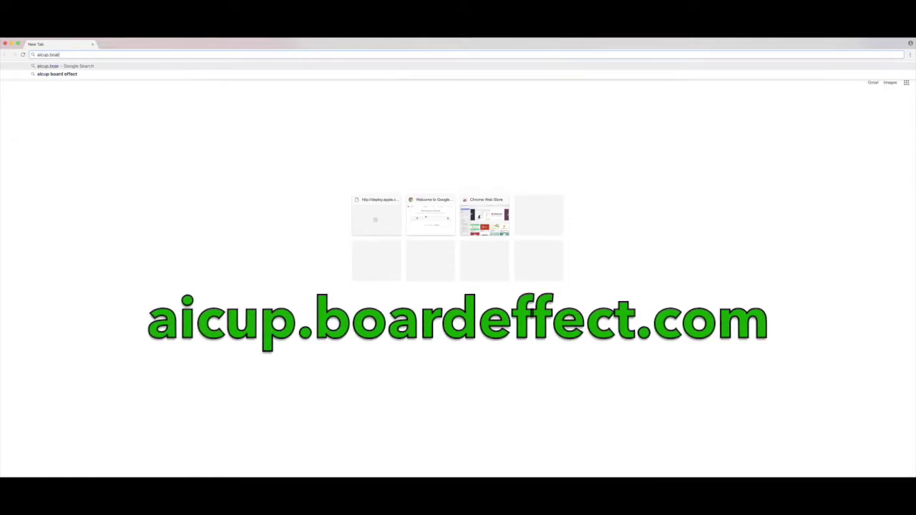
text(deffect)
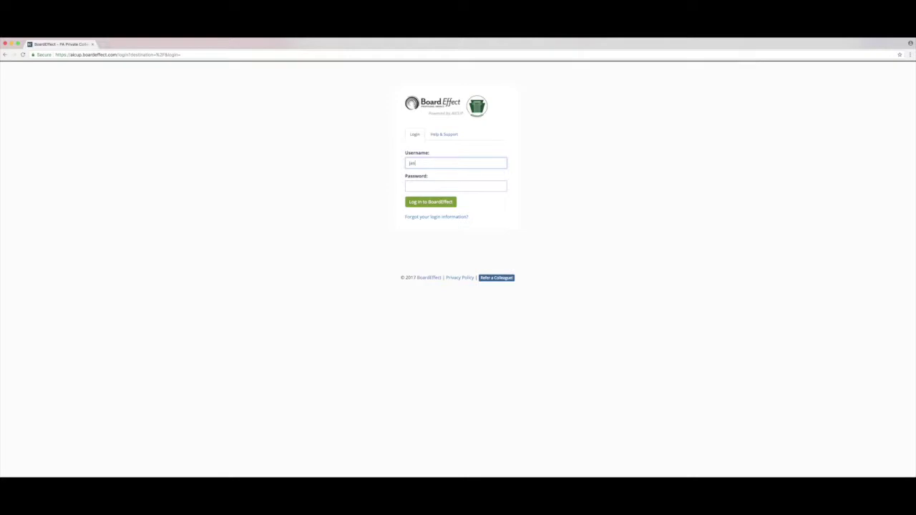
Sign in to BoardEffect with the board member's e-mail and password.
click(456, 186)
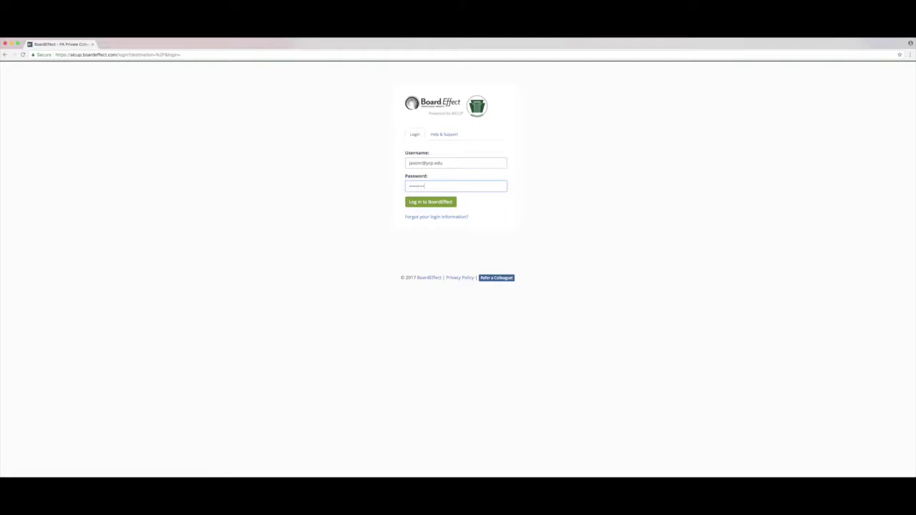
click(427, 206)
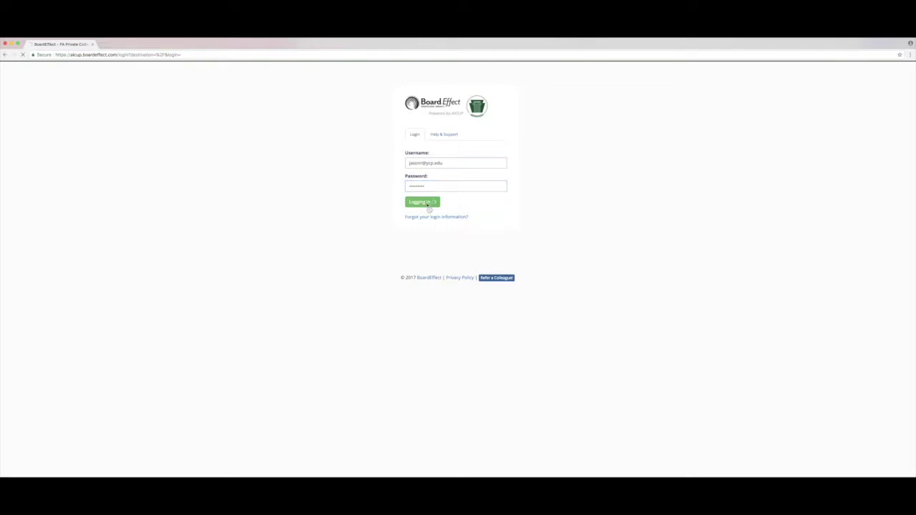
Replace the first-login password by entering the current, new and retyped passwords.
click(422, 196)
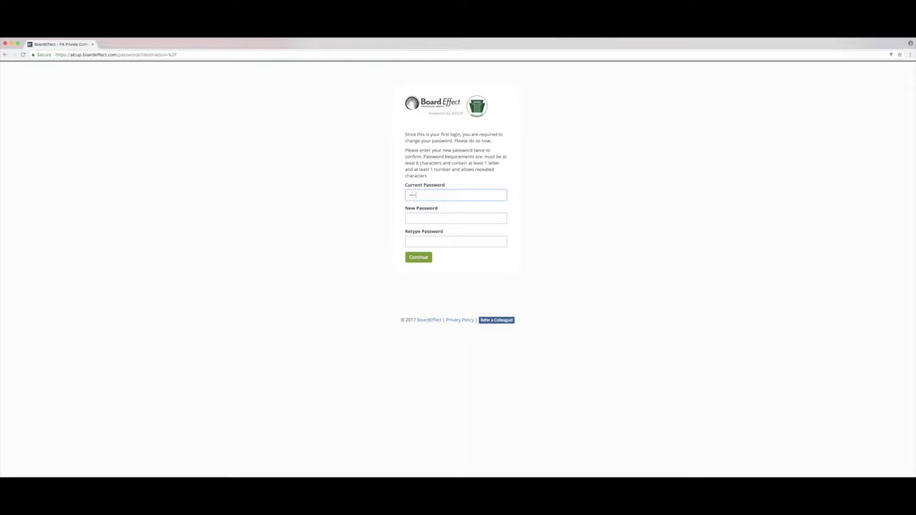
click(456, 218)
text(••••••••••••)
key(Tab)
text(••••••••••••)
click(429, 257)
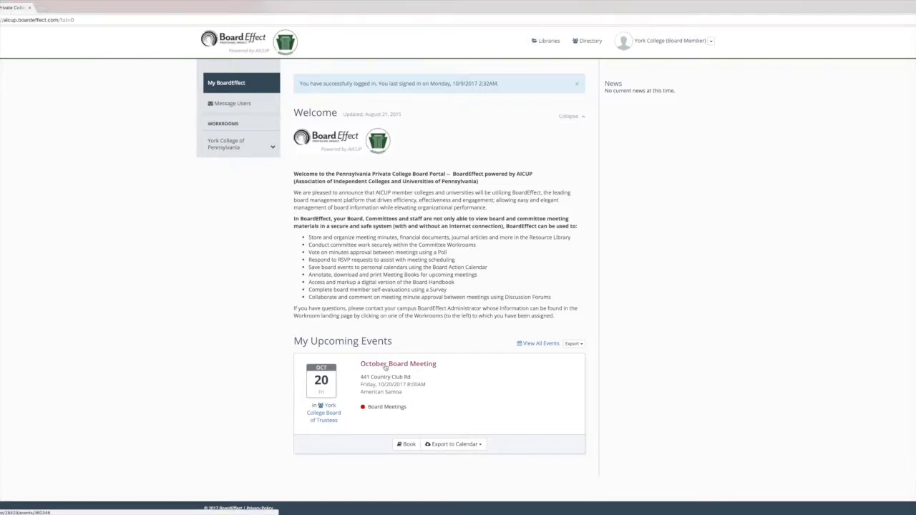
Open the October Board Meeting event and load its meeting book.
click(387, 365)
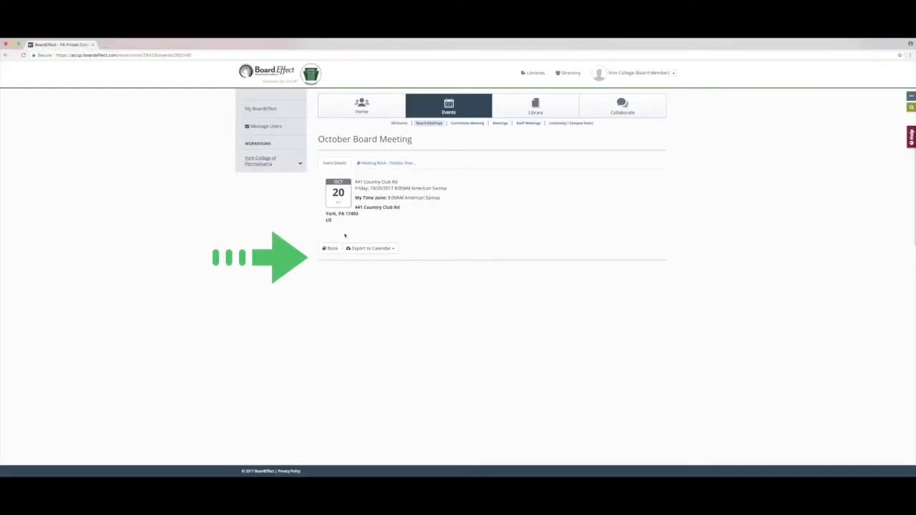
click(331, 250)
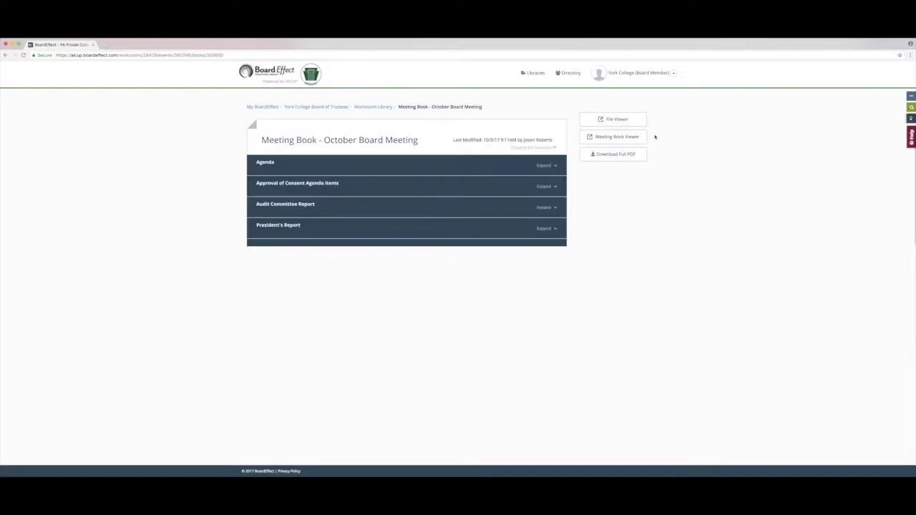
Expand and collapse the Consent Agenda, Audit Committee and President's Report sections to preview their files.
click(545, 186)
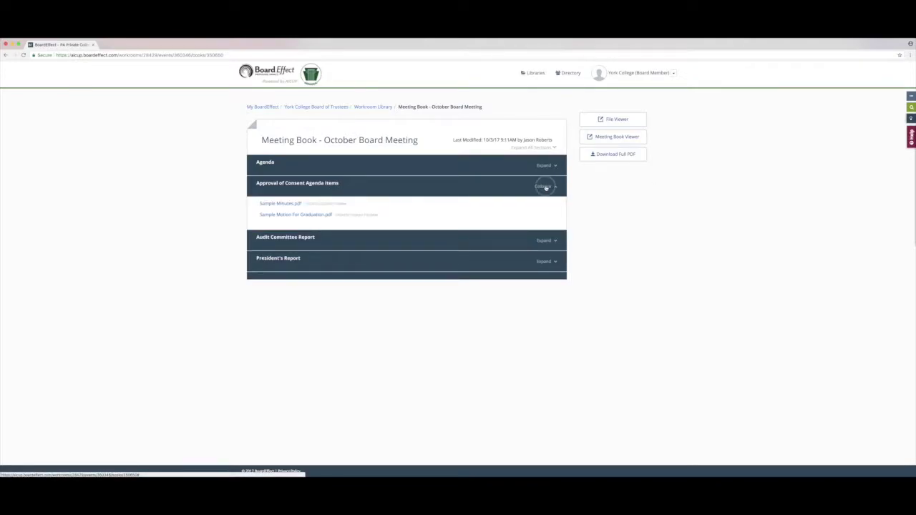
click(546, 186)
click(547, 208)
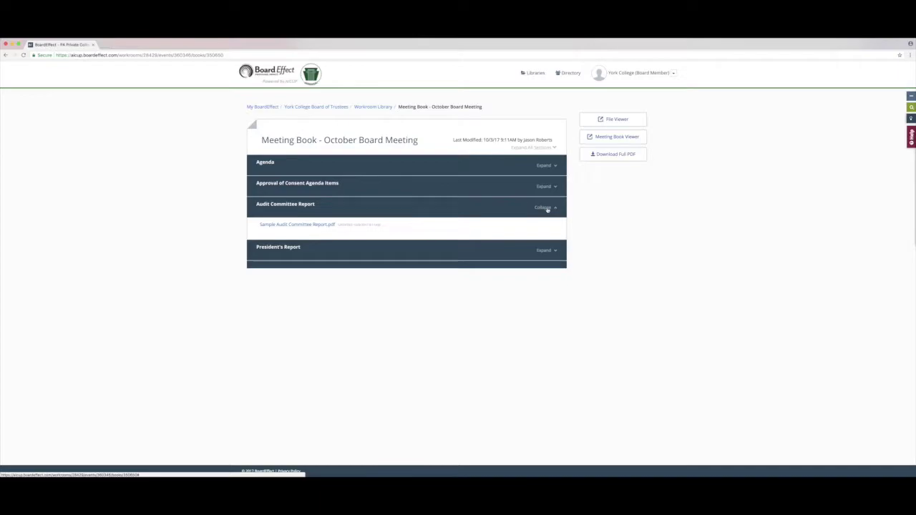
click(547, 207)
click(546, 229)
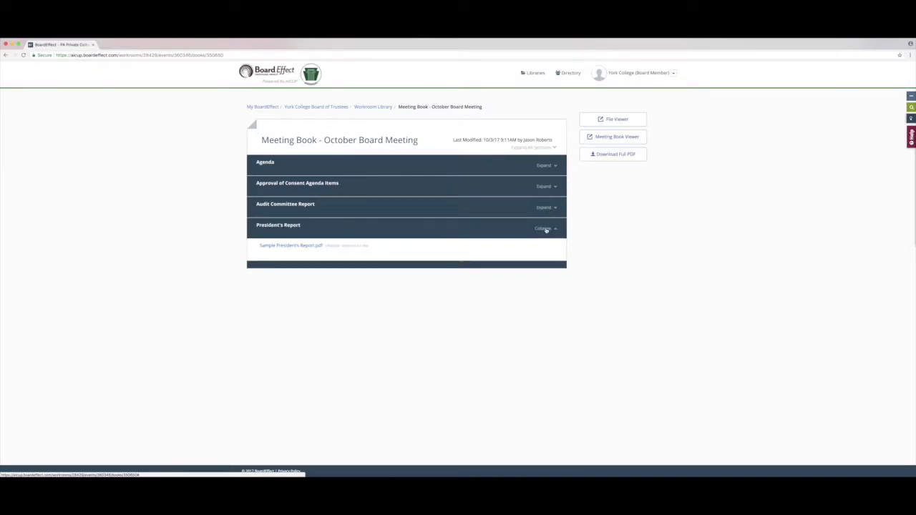
click(546, 229)
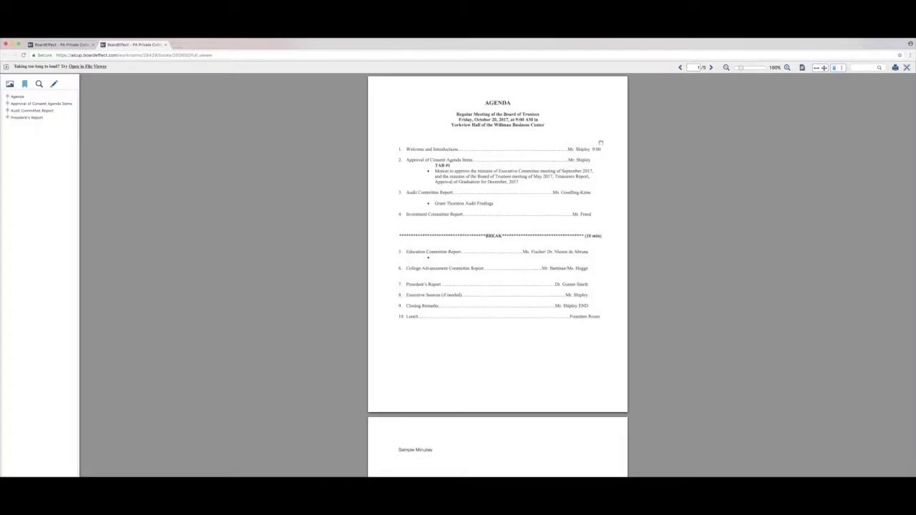
Scroll and page forward through the meeting book in the full page viewer.
scroll(587, 153, down, 2)
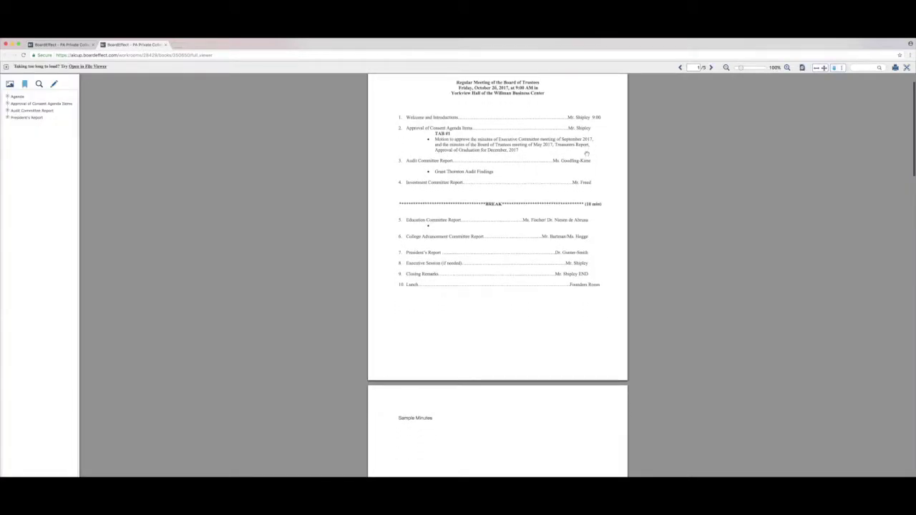
scroll(587, 153, down, 6)
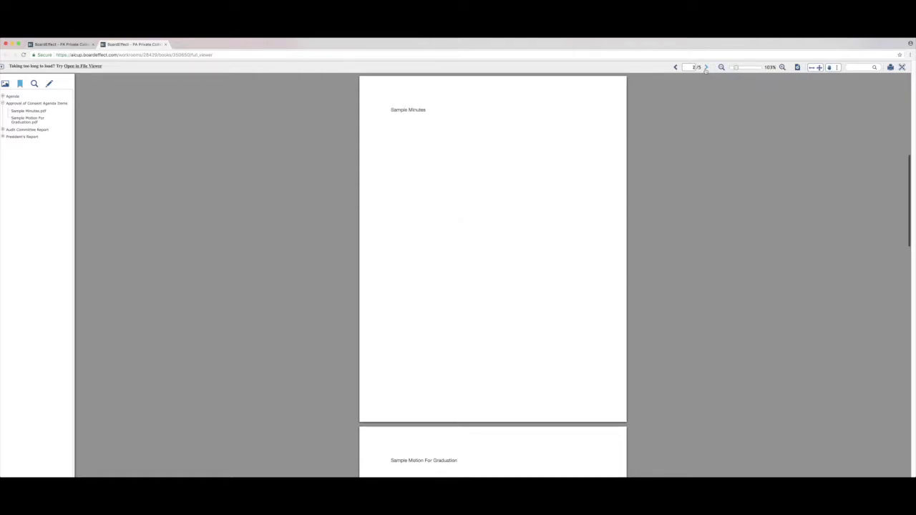
click(705, 67)
click(705, 68)
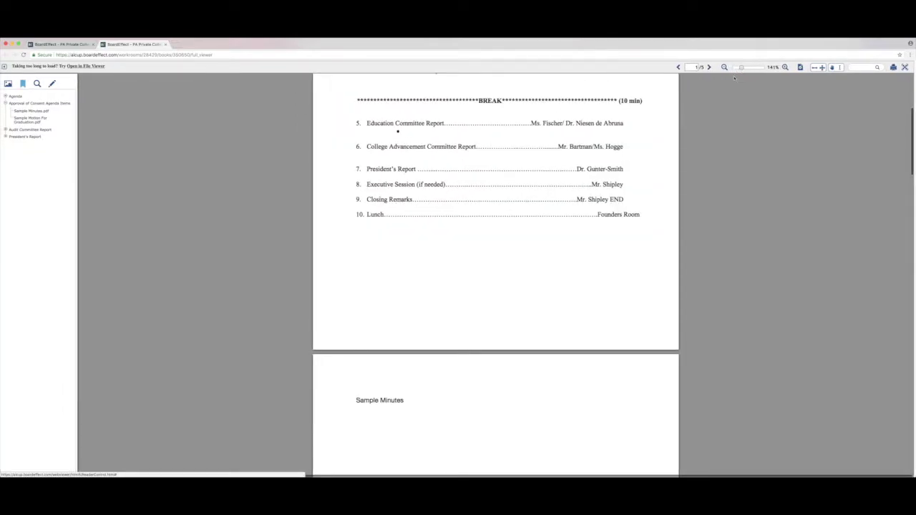
scroll(738, 103, up, 5)
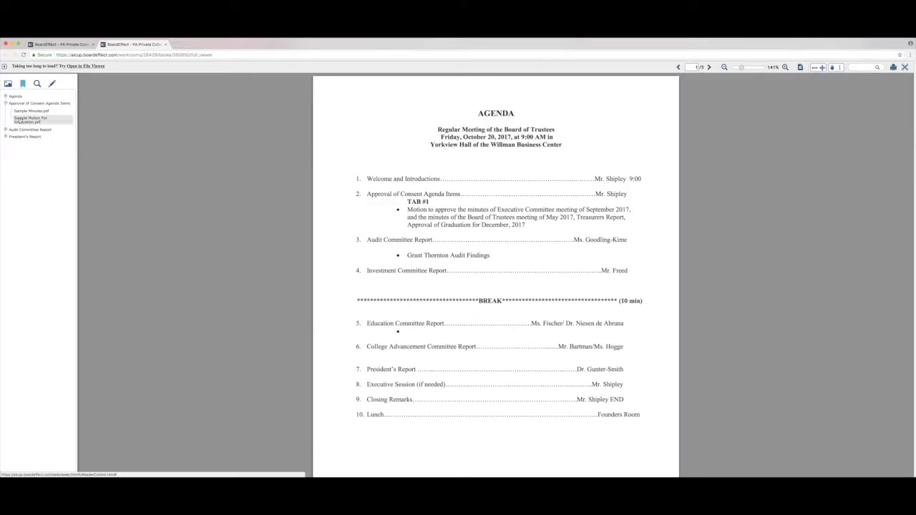
Jump via bookmarks to Sample Minutes, Motion For Graduation, Audit Report and Consent Agenda, then back to Agenda.
click(22, 111)
click(19, 121)
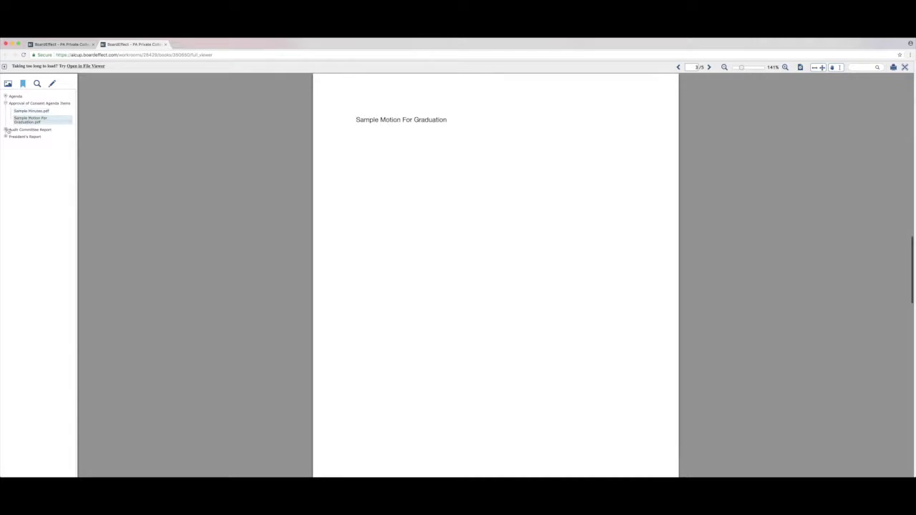
click(5, 130)
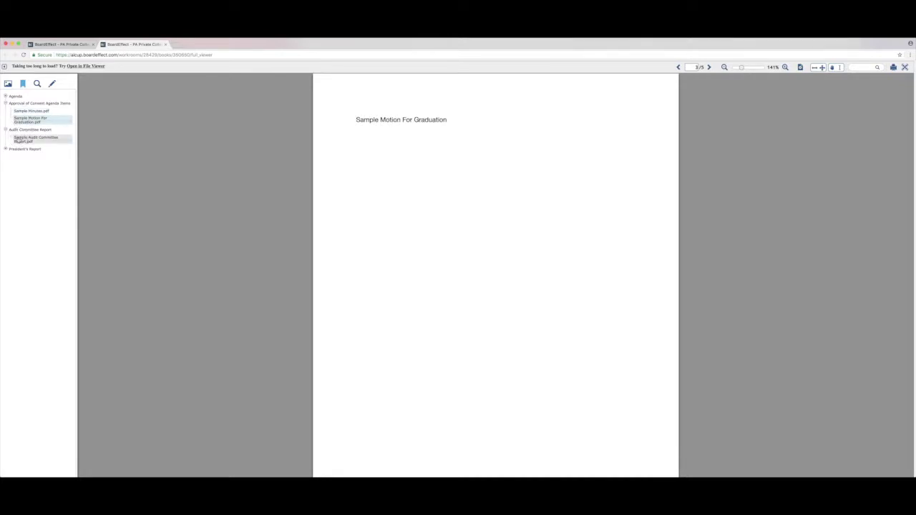
click(18, 139)
click(23, 103)
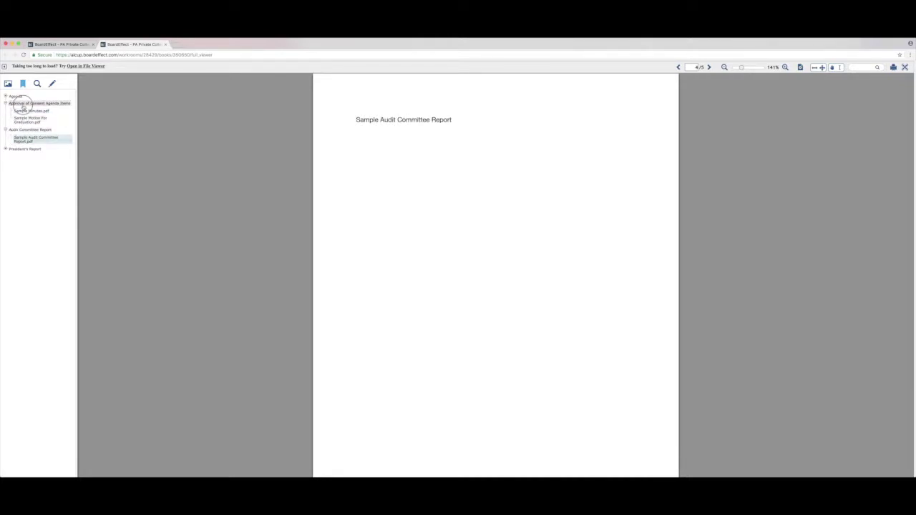
click(17, 96)
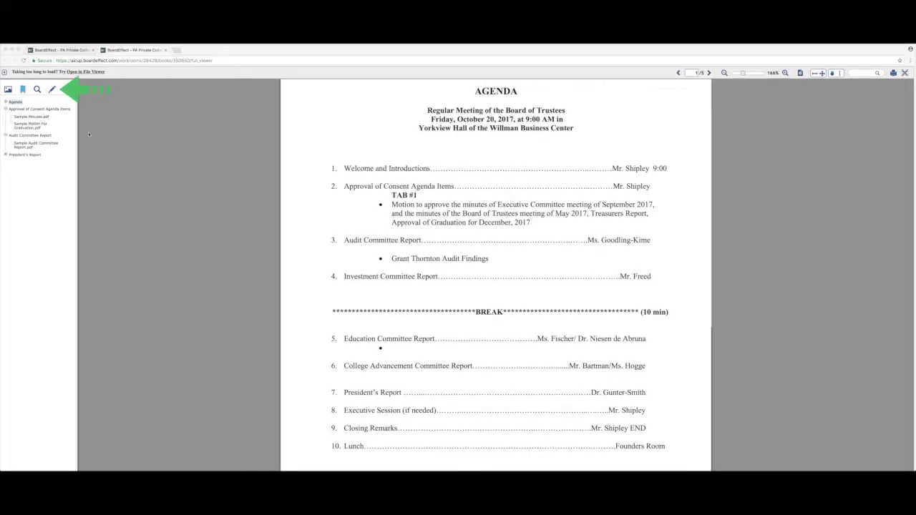
Add a comment reading 'Sample Note 123' beside the agenda's title block.
click(51, 90)
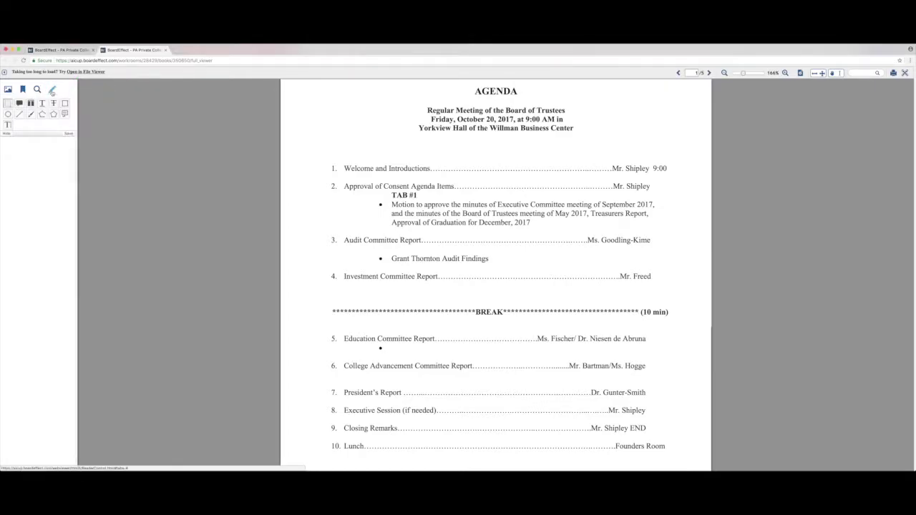
click(20, 103)
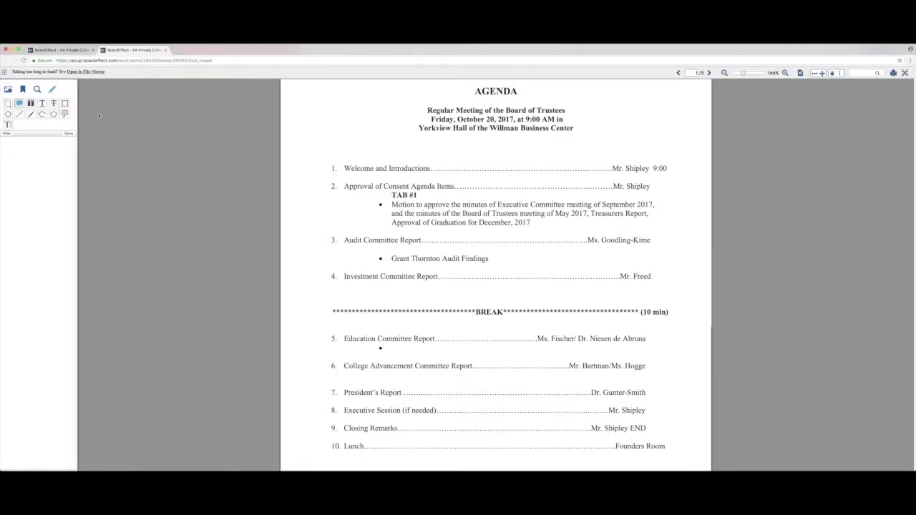
click(623, 124)
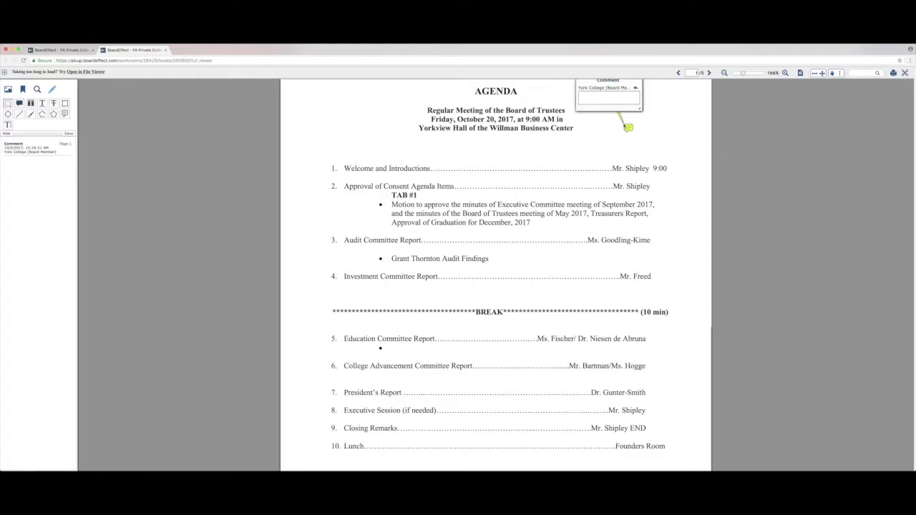
text(So)
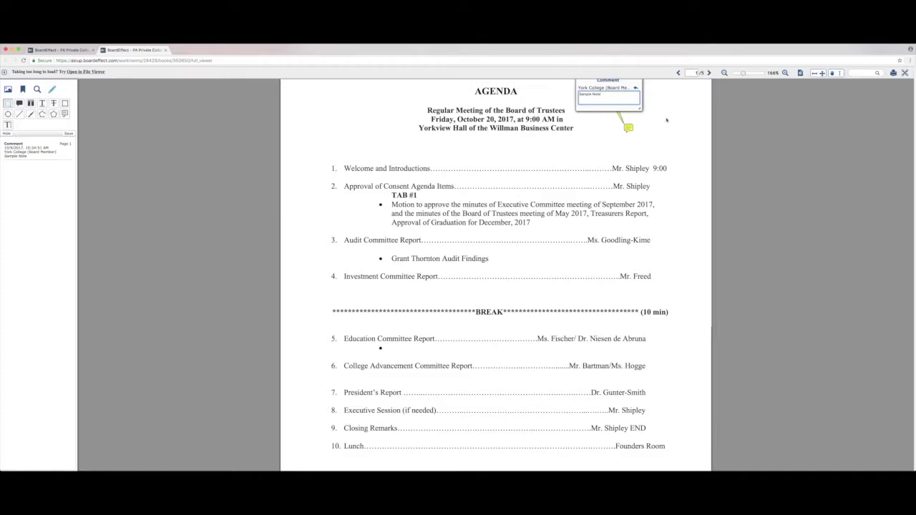
scroll(599, 109, up, 1)
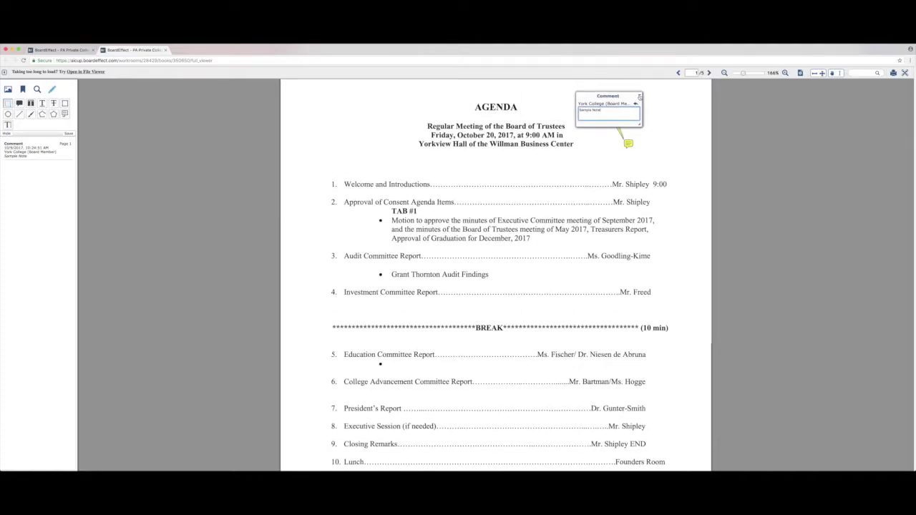
Close the comment note after rechecking it, and highlight agenda item 1, Welcome and Introductions.
click(640, 97)
click(629, 143)
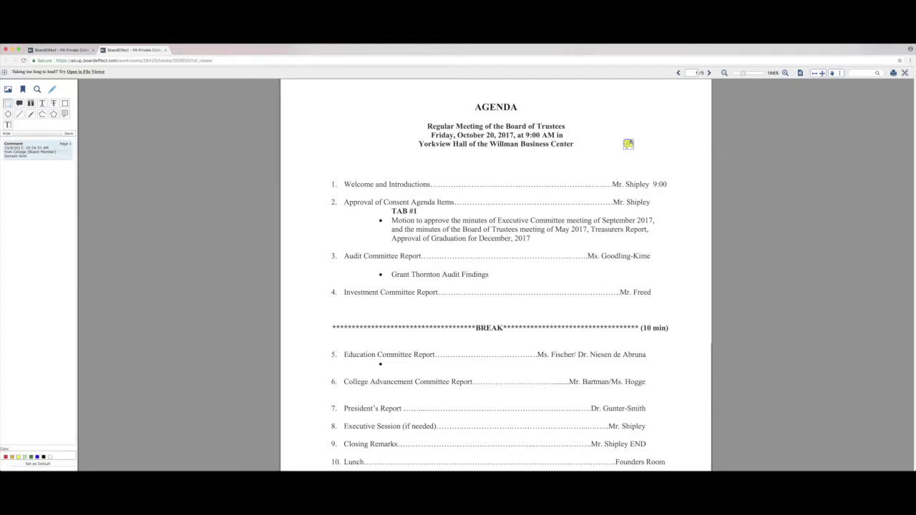
double_click(628, 143)
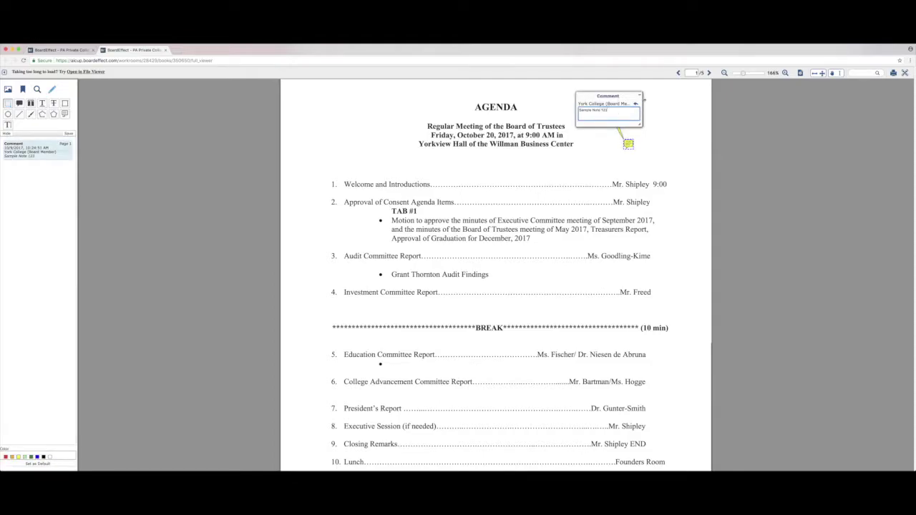
click(640, 96)
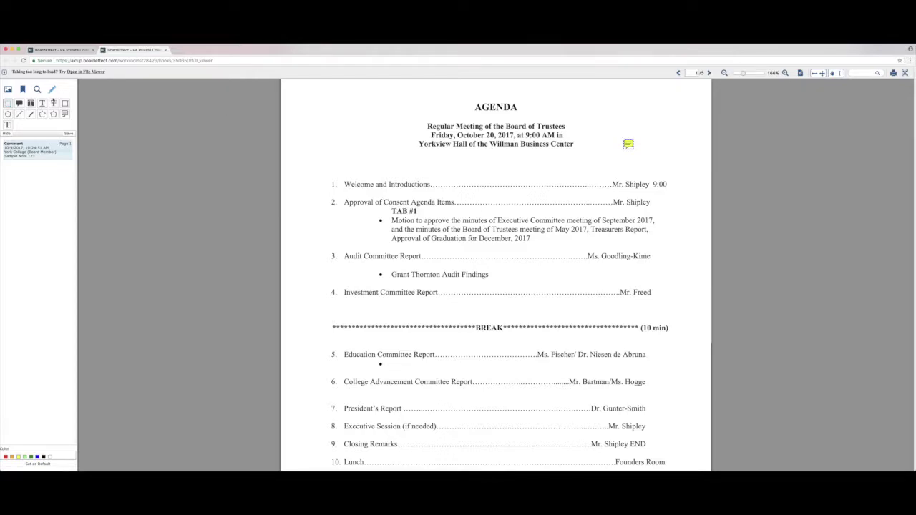
key(h)
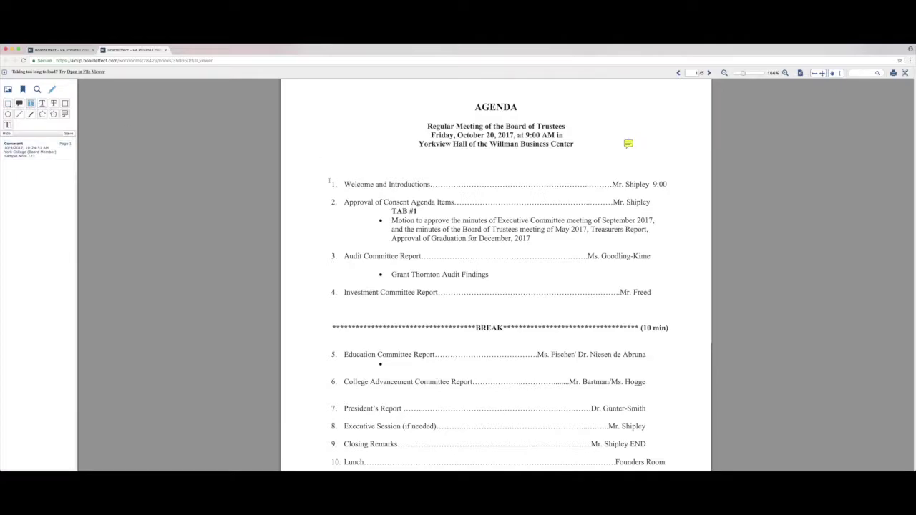
drag(330, 183, 679, 187)
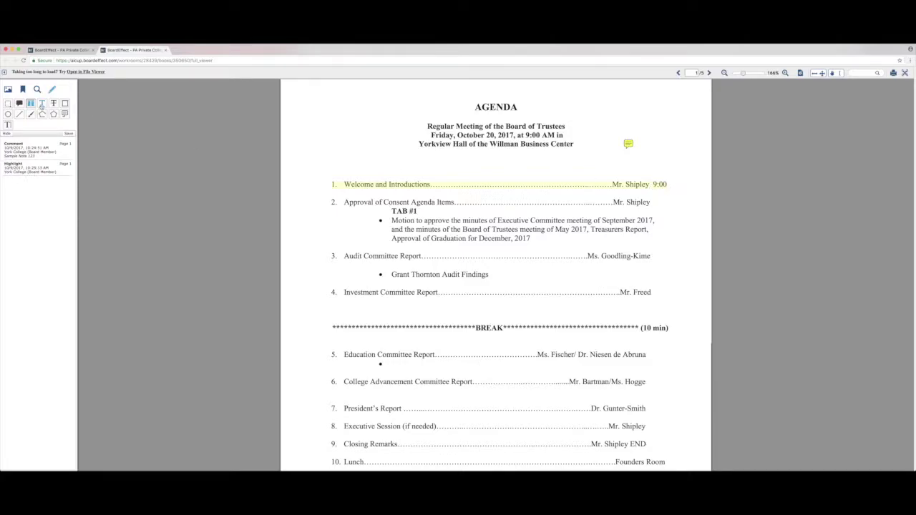
Underline agenda item 2 and strike through item 3 with the note 'No report this meeting'.
click(42, 105)
drag(334, 202, 652, 204)
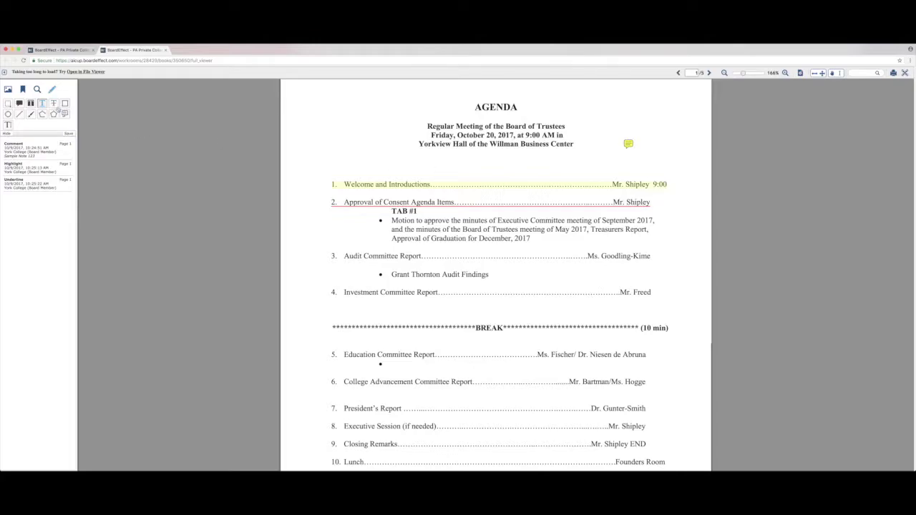
click(53, 103)
drag(332, 256, 650, 256)
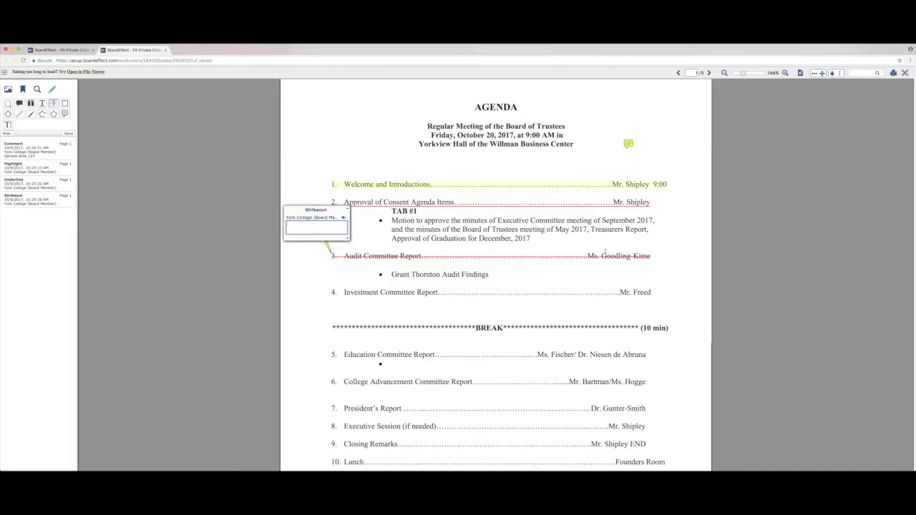
text(No report this meeting)
click(347, 210)
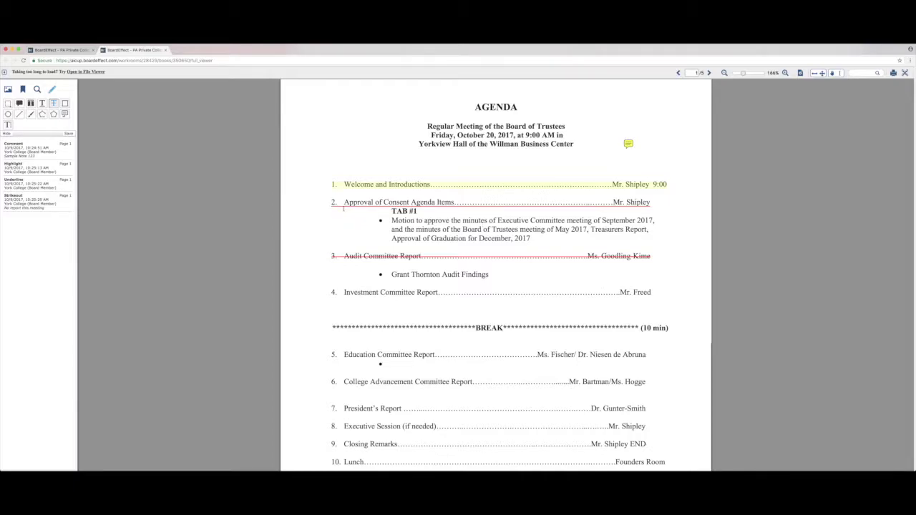
click(65, 103)
Box agenda item 4, draw an ellipse around the title, and hand-write 'Test' at top left.
mouse_move(323, 281)
mouse_down()
mouse_move(570, 315)
mouse_move(663, 307)
mouse_up()
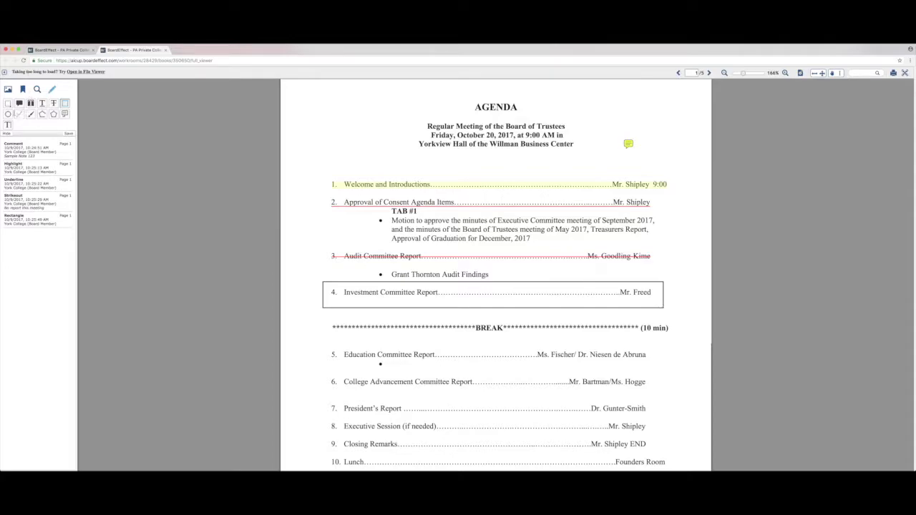
click(10, 115)
mouse_move(410, 90)
mouse_down()
mouse_move(593, 171)
mouse_move(580, 171)
mouse_up()
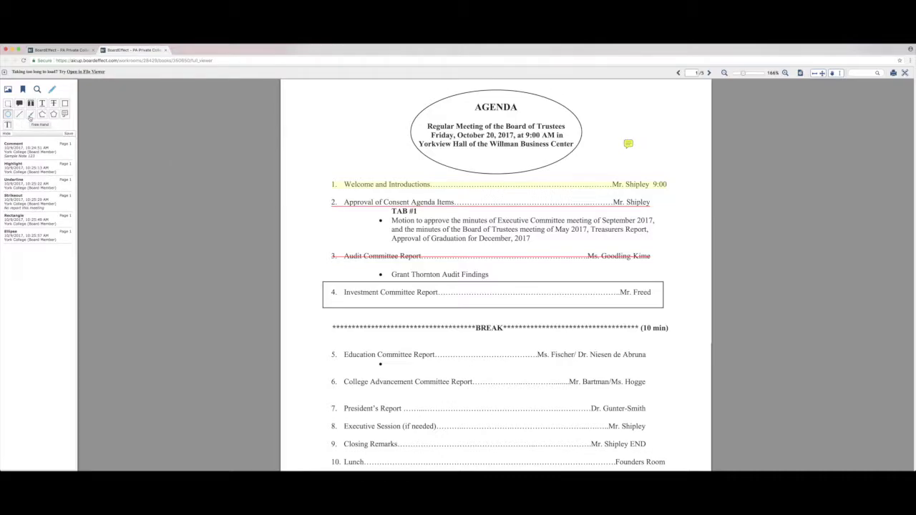
click(30, 115)
mouse_move(297, 109)
mouse_down()
mouse_move(297, 122)
mouse_move(302, 109)
mouse_move(306, 122)
mouse_move(318, 114)
mouse_move(332, 122)
mouse_move(337, 105)
mouse_up()
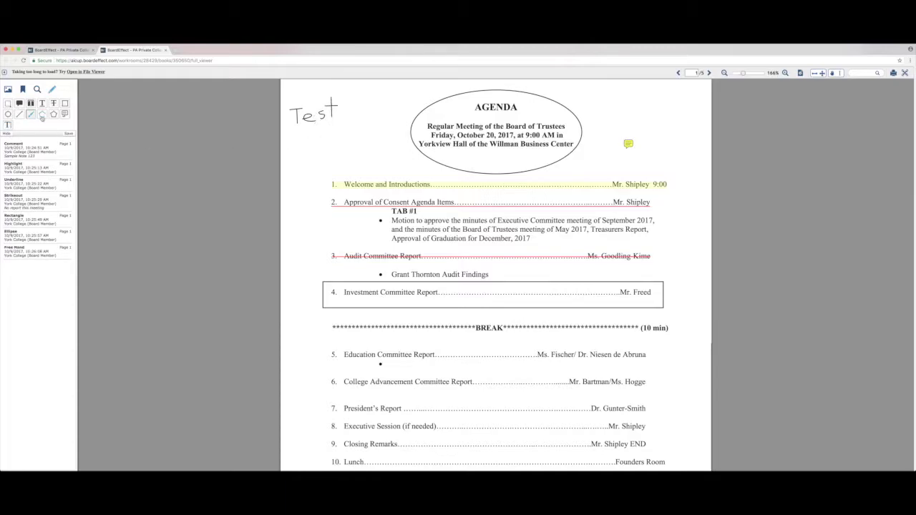
click(8, 125)
Place a free text box at the page's top right reading 'Sample Text'.
drag(606, 91, 680, 135)
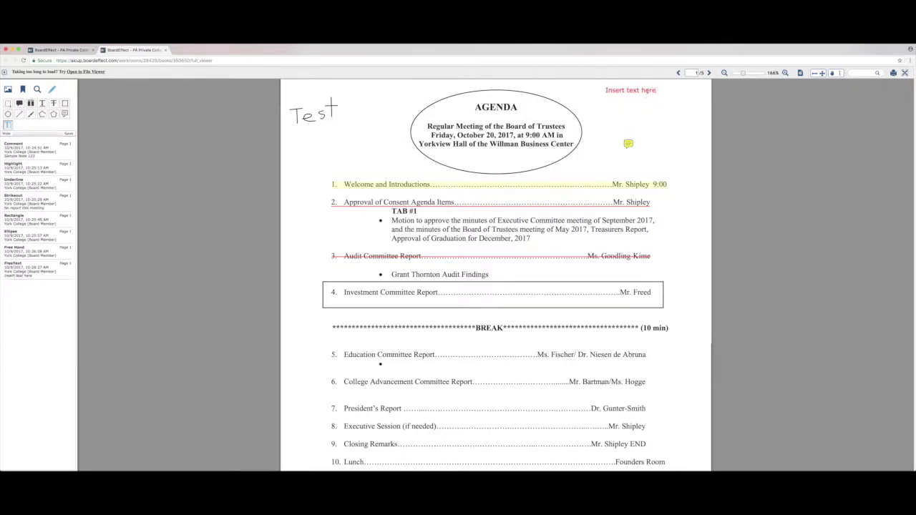
triple_click(644, 91)
text(Sample Text)
click(686, 177)
click(633, 95)
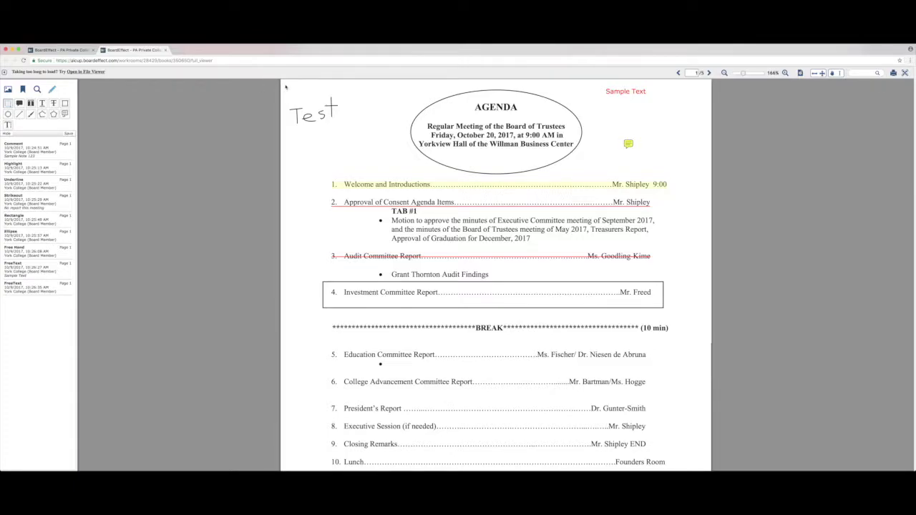
Delete the handwritten Test and the highlight and underline on items 1–2.
mouse_move(285, 84)
mouse_down()
mouse_move(358, 152)
mouse_move(379, 156)
mouse_up()
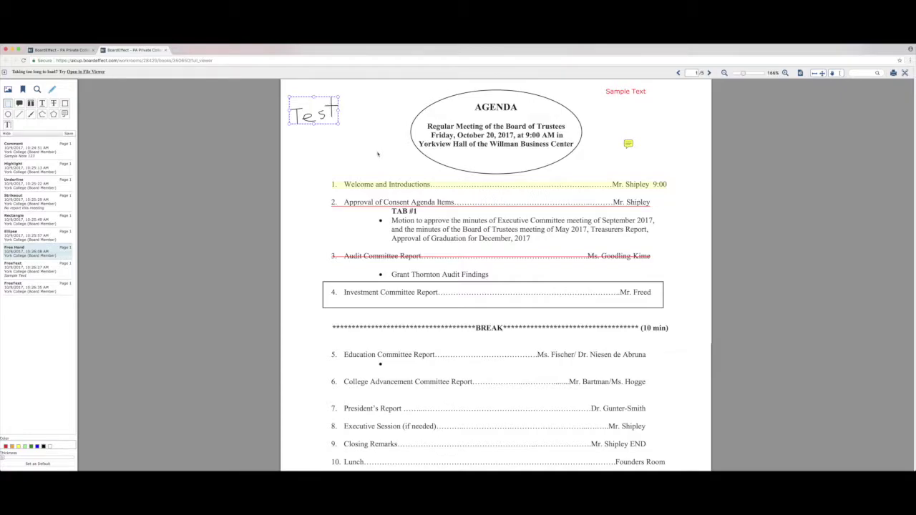
key(Delete)
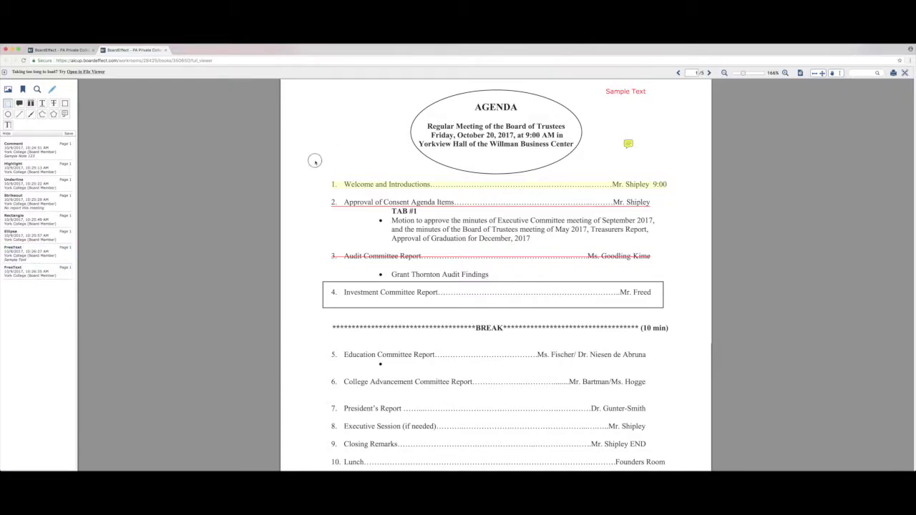
drag(313, 157, 405, 236)
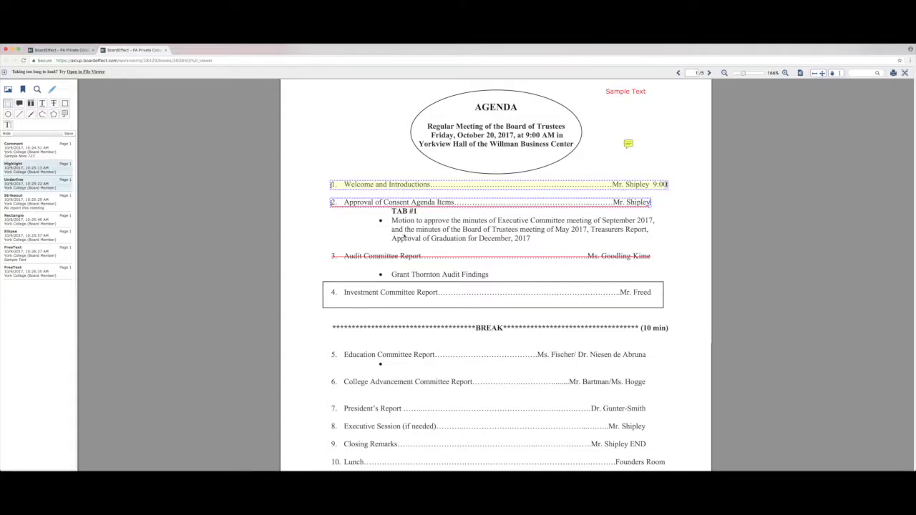
key(Delete)
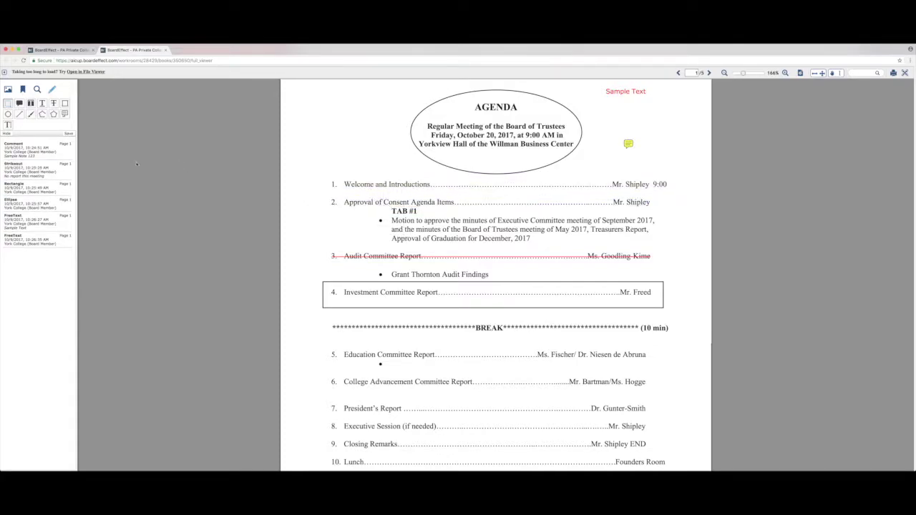
Delete the comment note and the strikeout on item 3 from the annotations list.
click(27, 151)
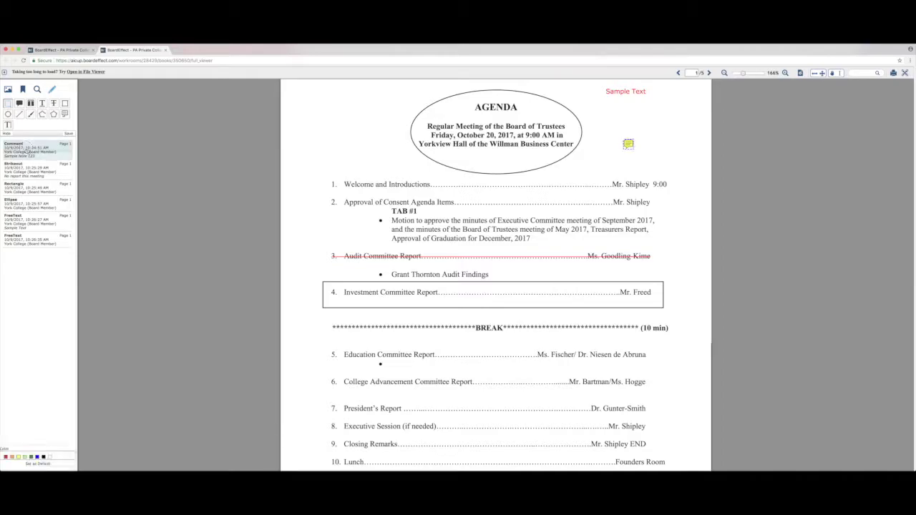
key(Delete)
click(30, 155)
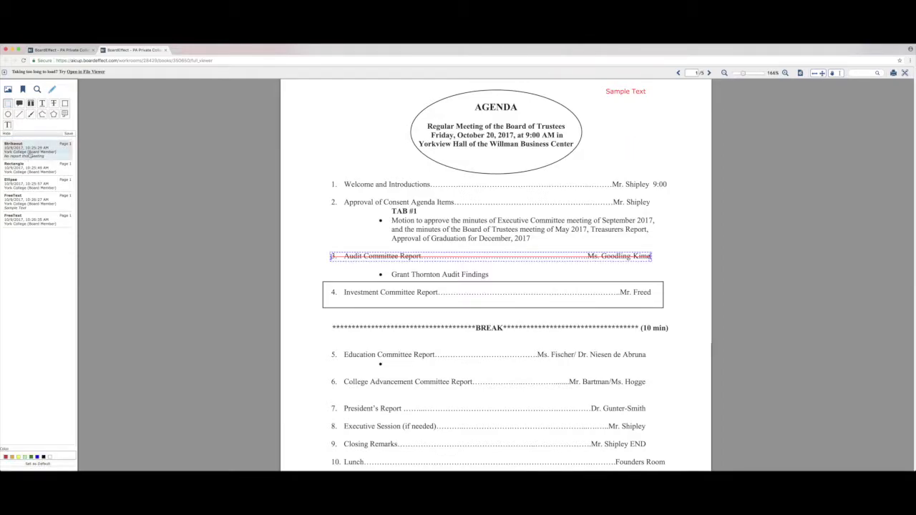
key(Delete)
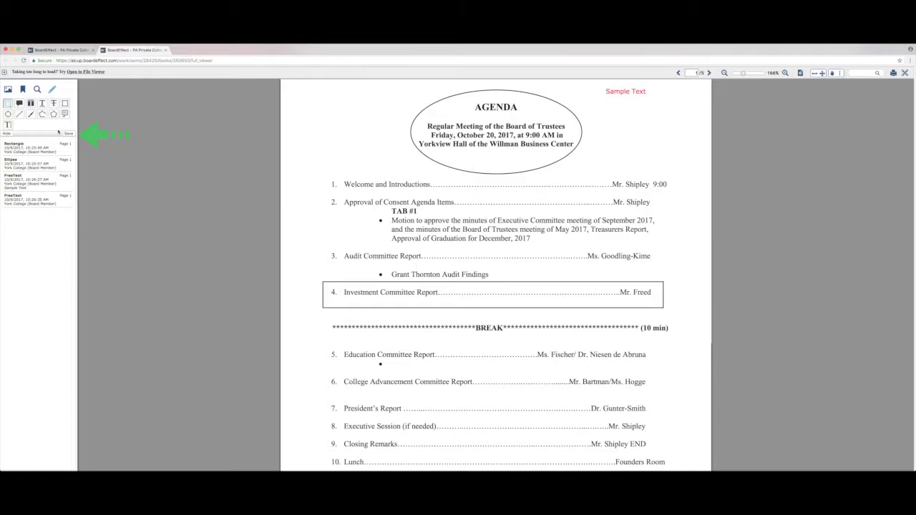
Save the agenda annotations, review the page at 125% zoom, and close the File Viewer.
click(69, 134)
click(166, 50)
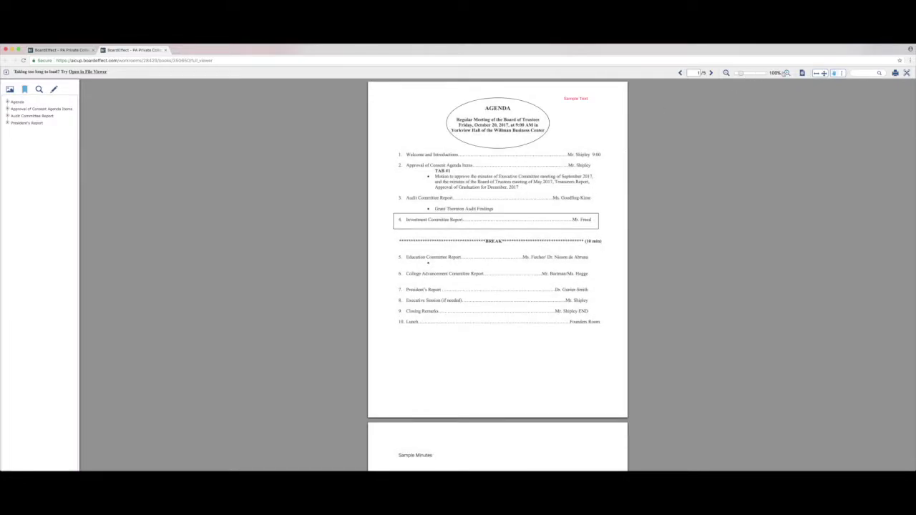
click(787, 73)
scroll(607, 180, up, 2)
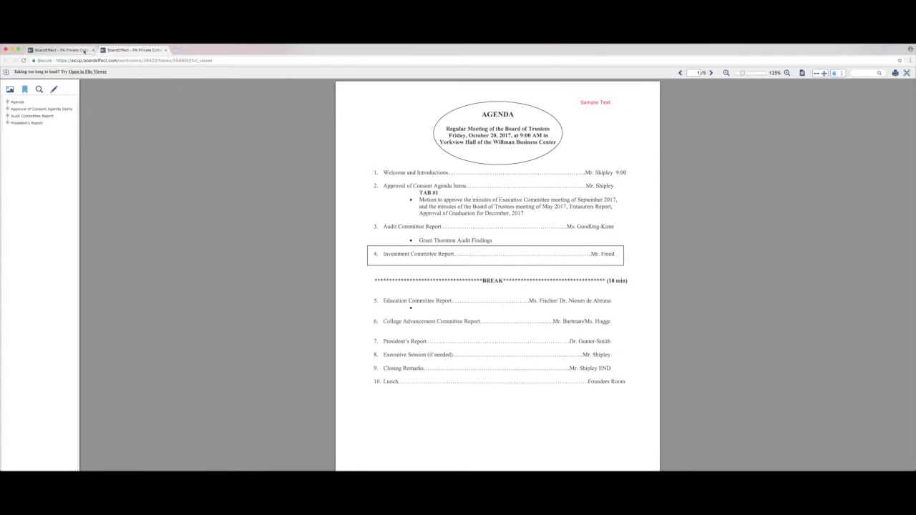
click(166, 50)
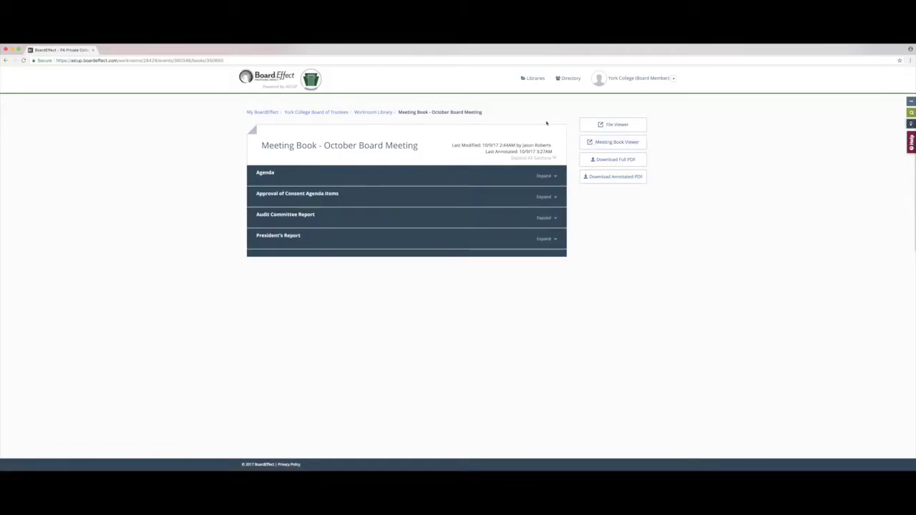
Build and download the full annotated PDF of the meeting book, skim it, then close it.
click(595, 178)
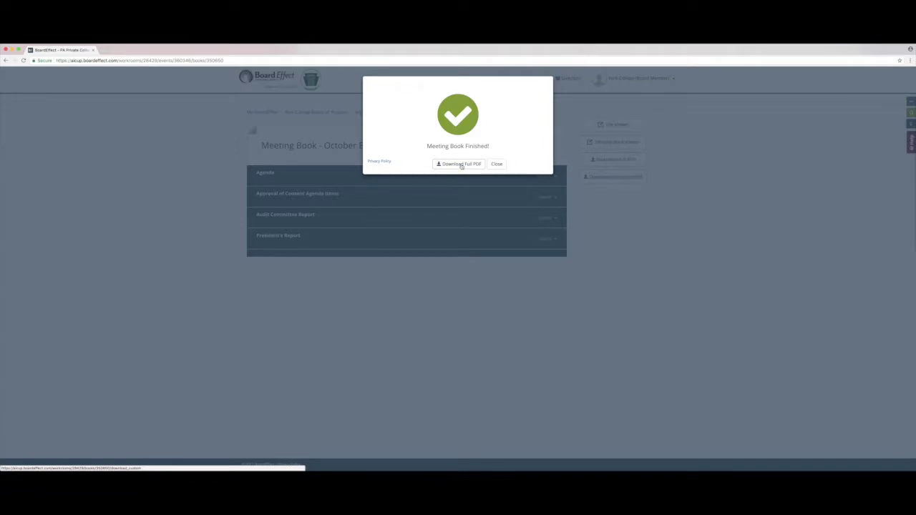
click(462, 165)
click(504, 164)
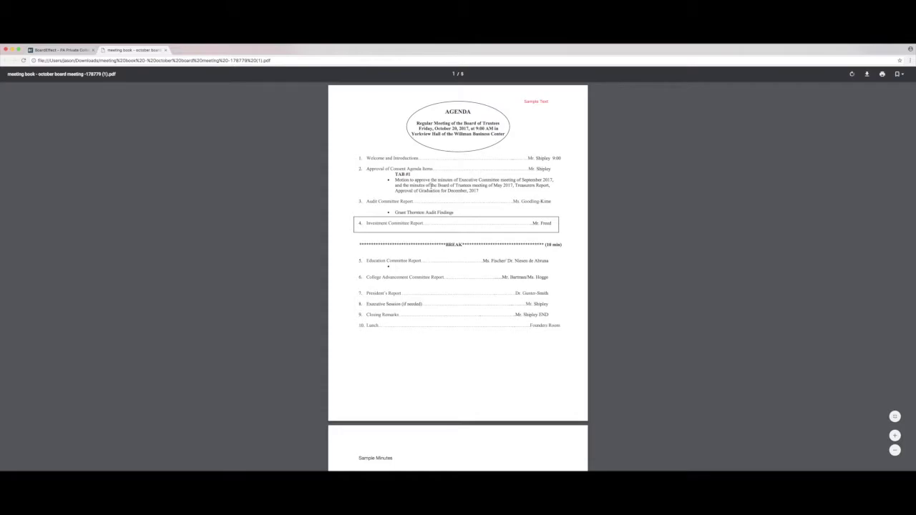
scroll(430, 186, down, 3)
scroll(431, 185, up, 3)
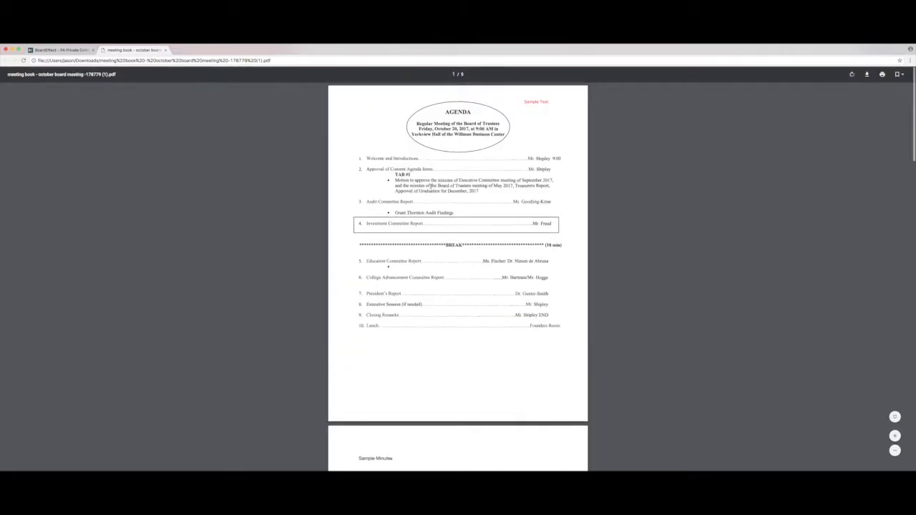
key(super+w)
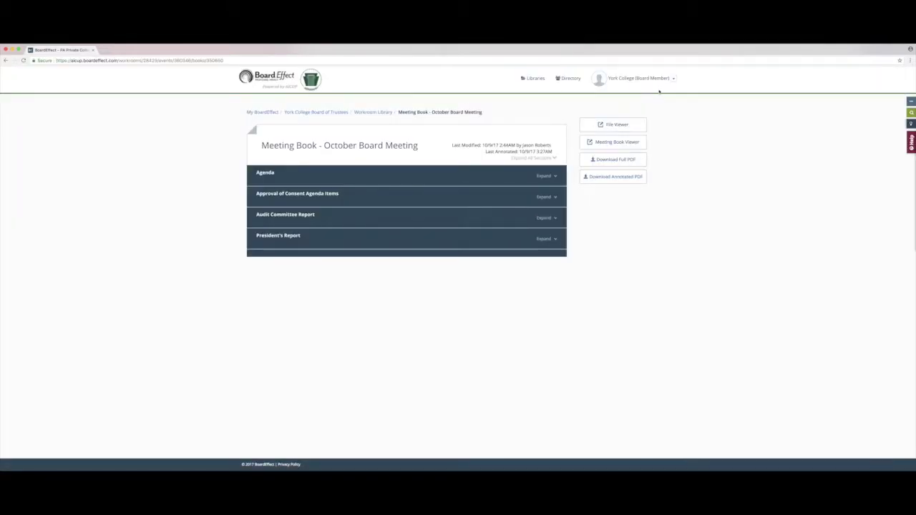
Choose Log Out from the account dropdown at the top right.
click(672, 78)
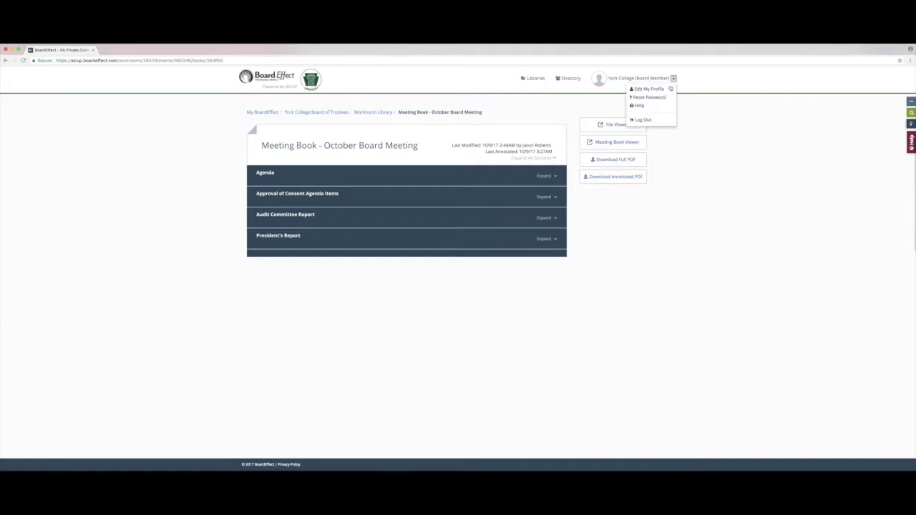
click(643, 120)
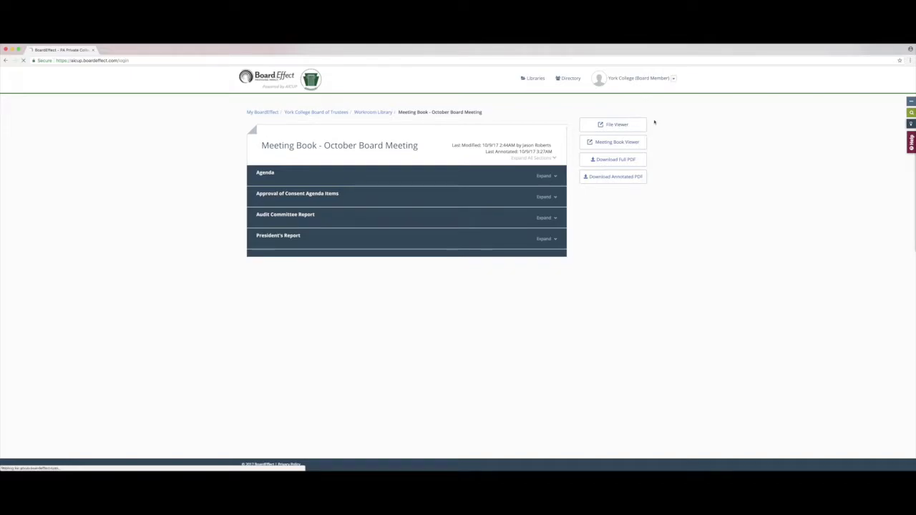